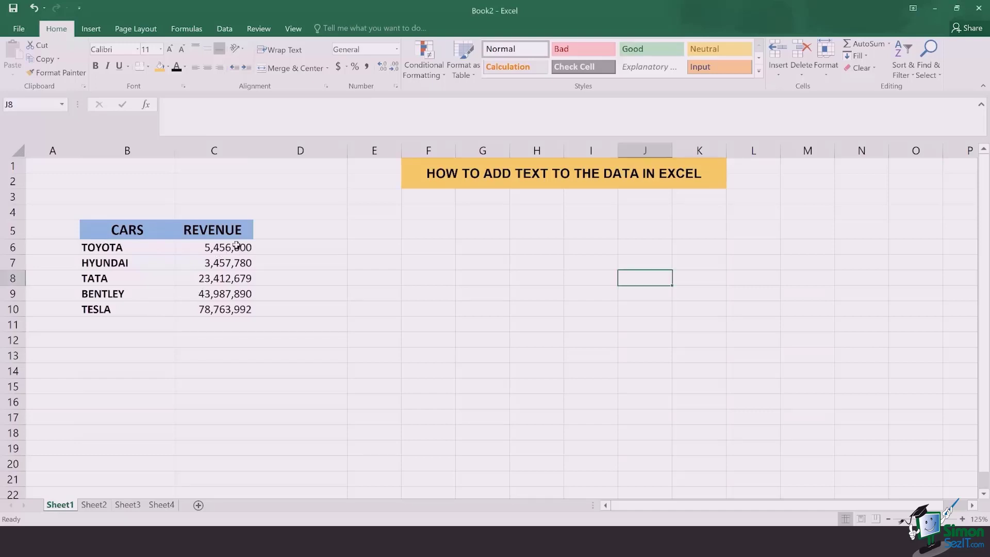
Select the five revenue figures in cells C6 through C10.
{"action": "left_click", "coordinate": [237, 246]}
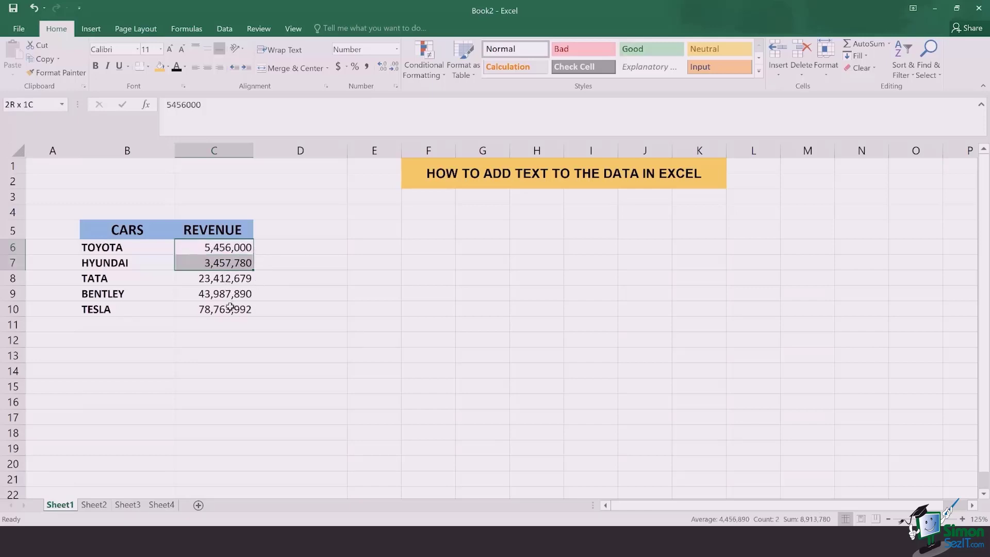
{"action": "left_click_drag", "start_coordinate": [220, 247], "coordinate": [230, 310]}
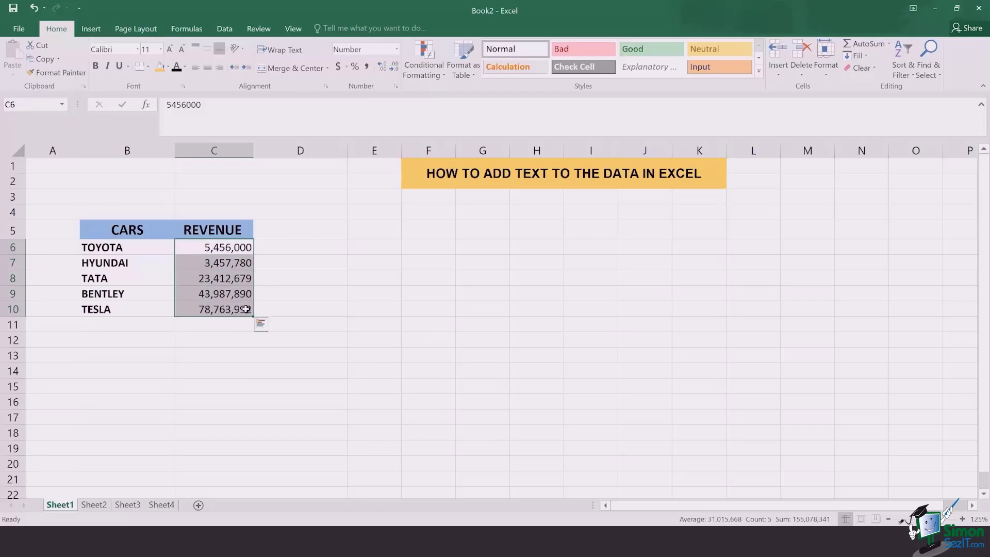
{"action": "key", "text": "ctrl+shift+f"}
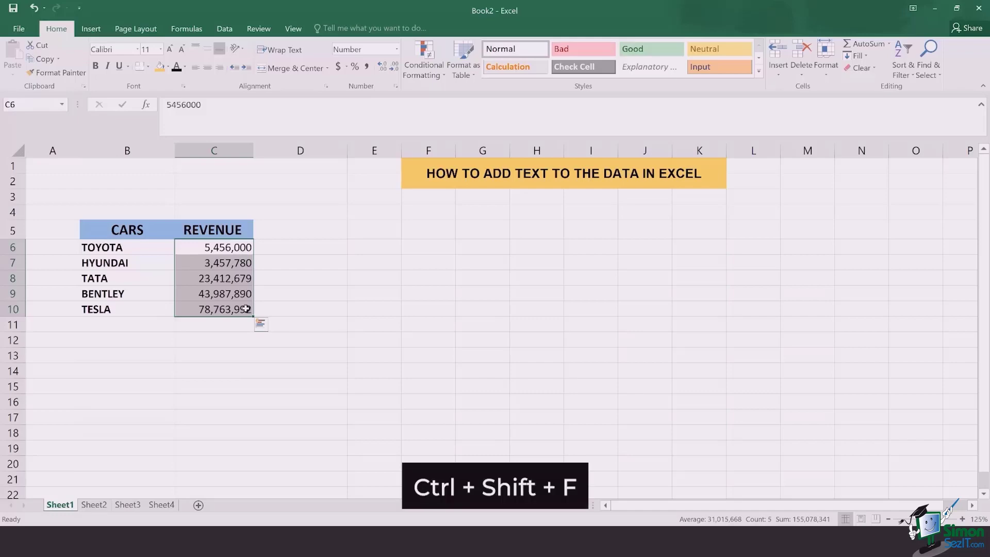
Open Format Cells on the Custom number category and select the existing format code.
{"action": "key", "text": "ctrl+shift+f"}
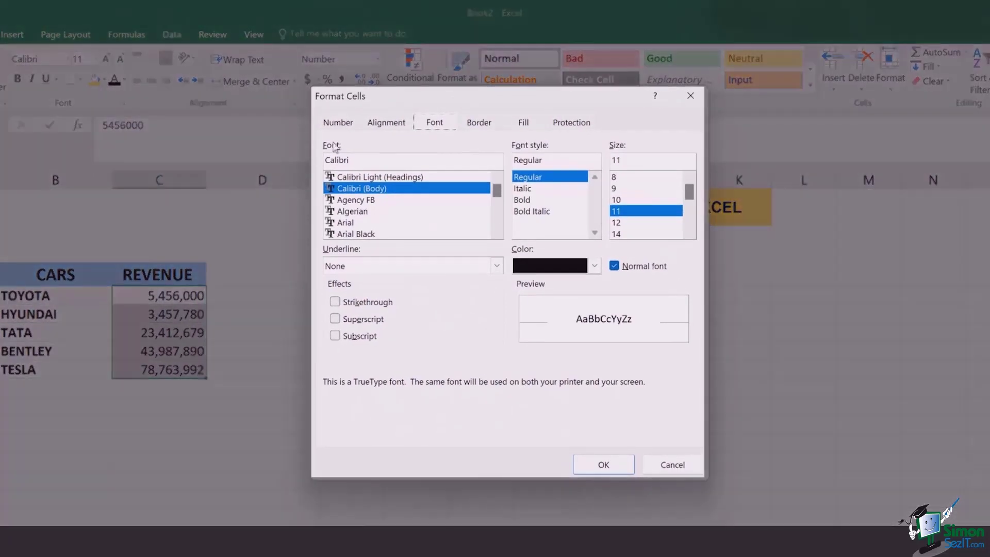
{"action": "left_click", "coordinate": [350, 127]}
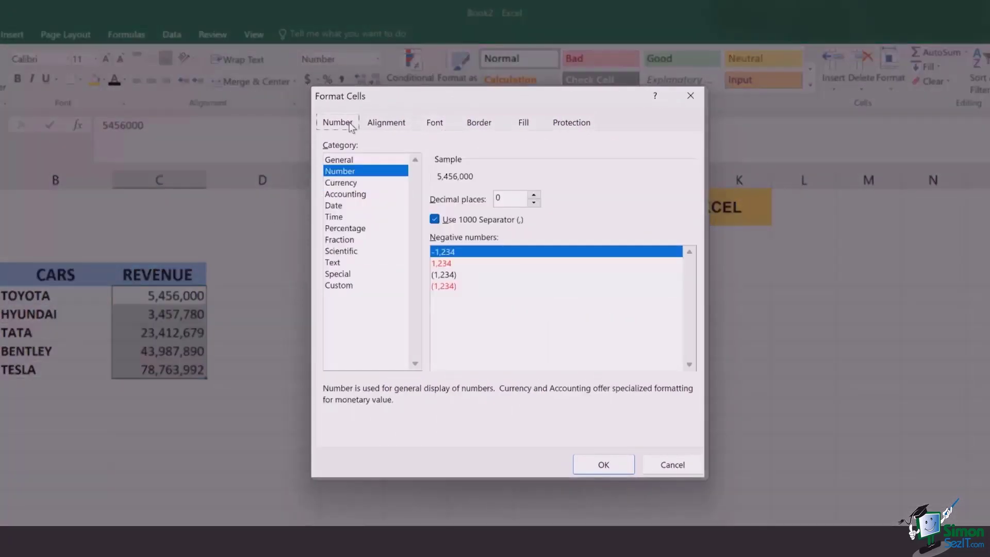
{"action": "left_click", "coordinate": [358, 287]}
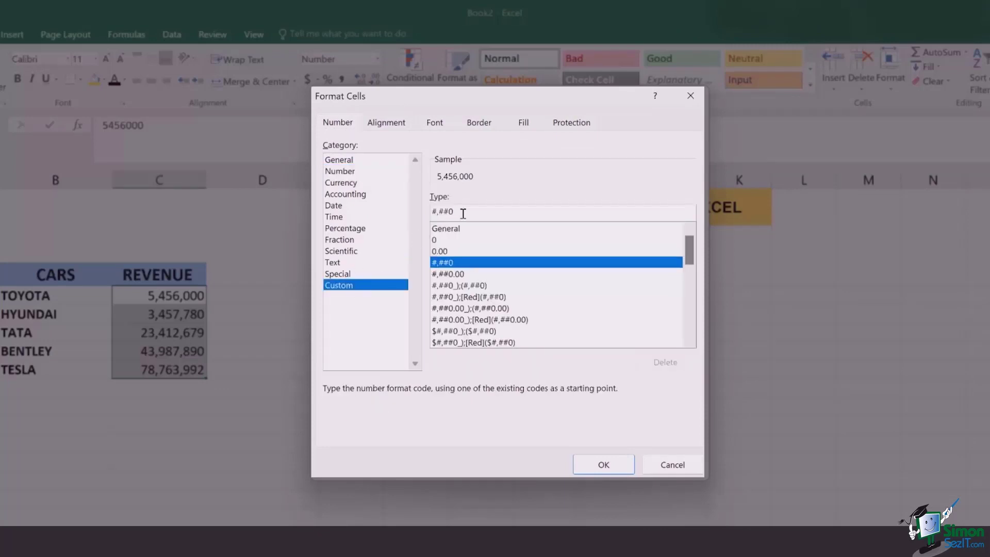
{"action": "left_click_drag", "start_coordinate": [463, 212], "coordinate": [424, 216]}
Clear the old #,##0 code in the Type box for the 0.0,, "million" format.
{"action": "key", "text": "BackSpace"}
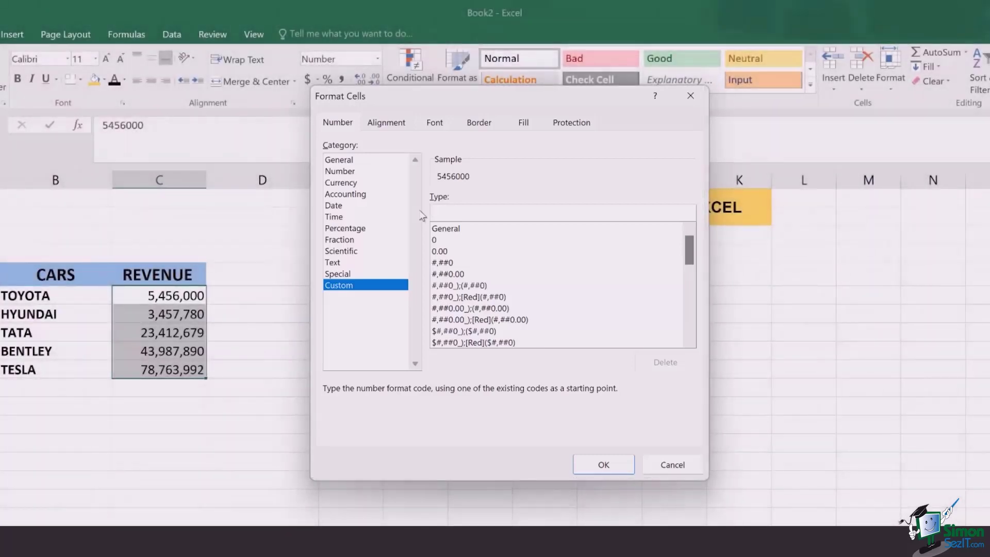
{"action": "type", "text": "0"}
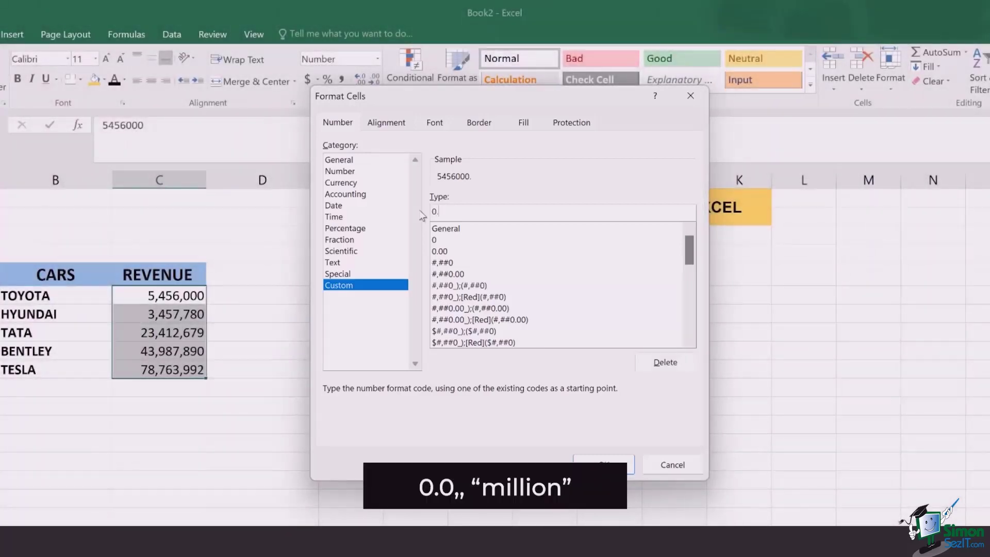
{"action": "type", "text": ".0"}
{"action": "type", "text": ",, \"mil"}
{"action": "type", "text": "lion"}
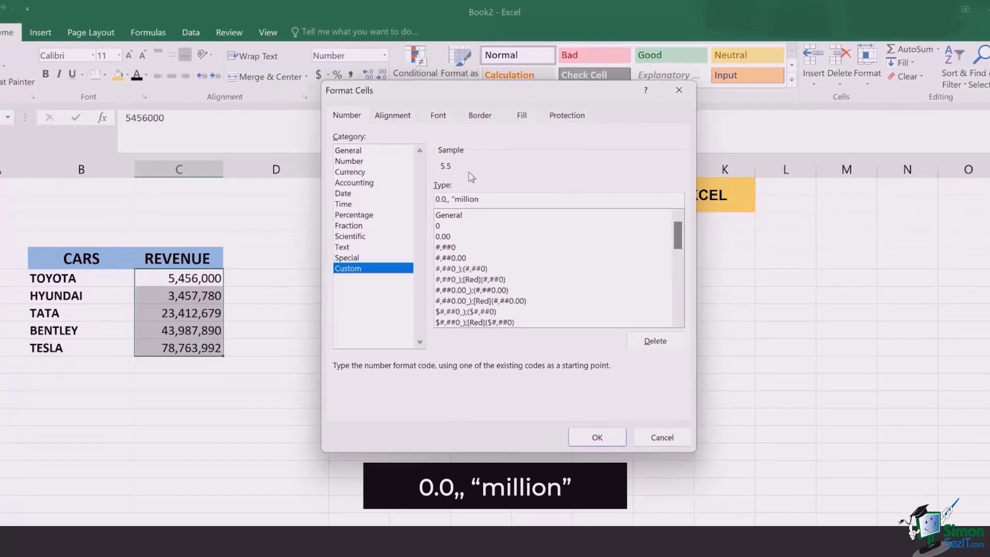
{"action": "type", "text": "\""}
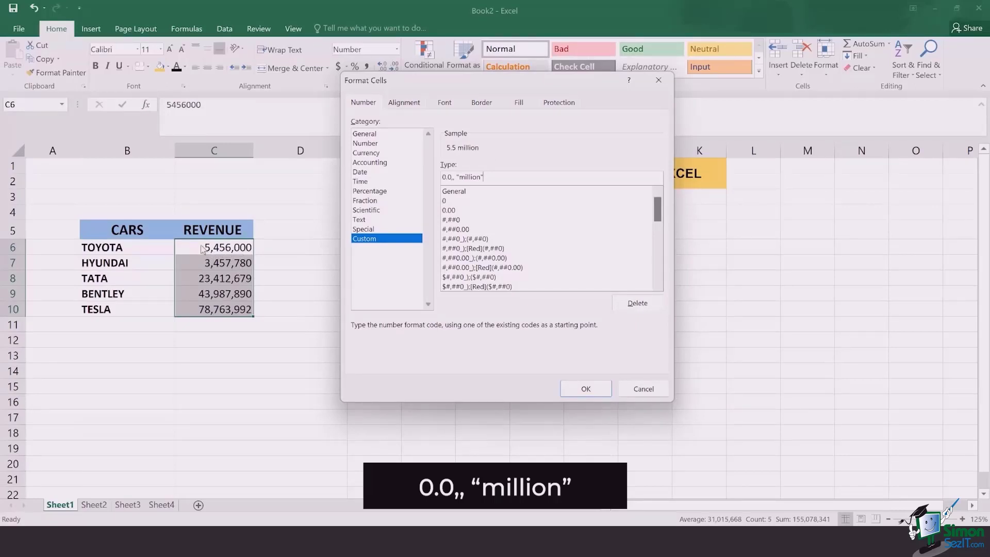
Apply the million format and check C6 downward, e.g. 5.5 million and 3.5 million.
{"action": "left_click", "coordinate": [591, 389]}
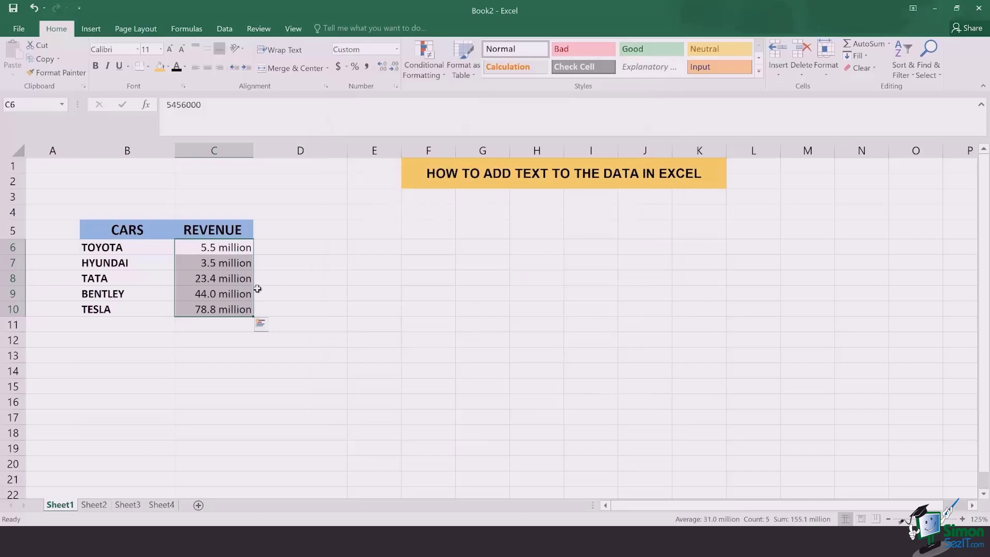
{"action": "left_click", "coordinate": [236, 247]}
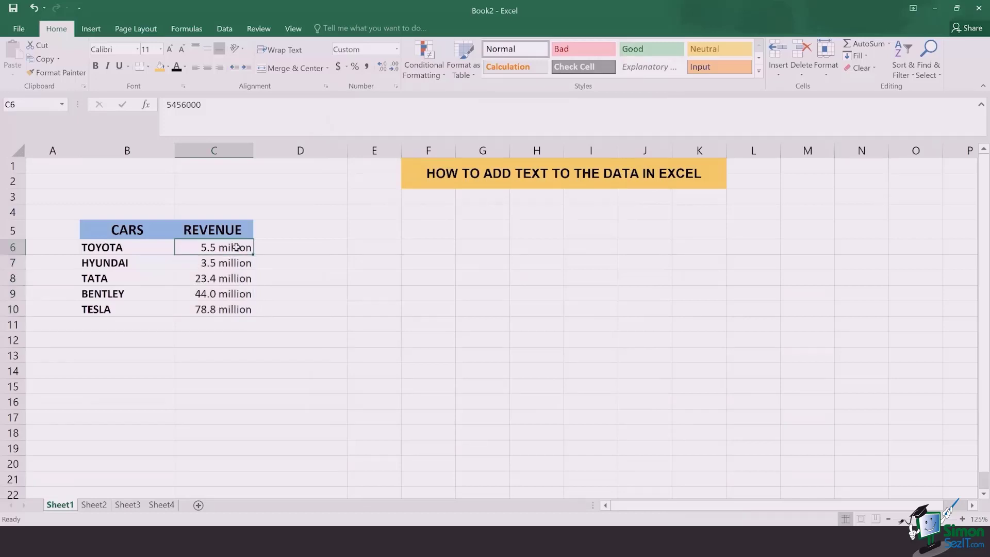
{"action": "key", "text": "Down"}
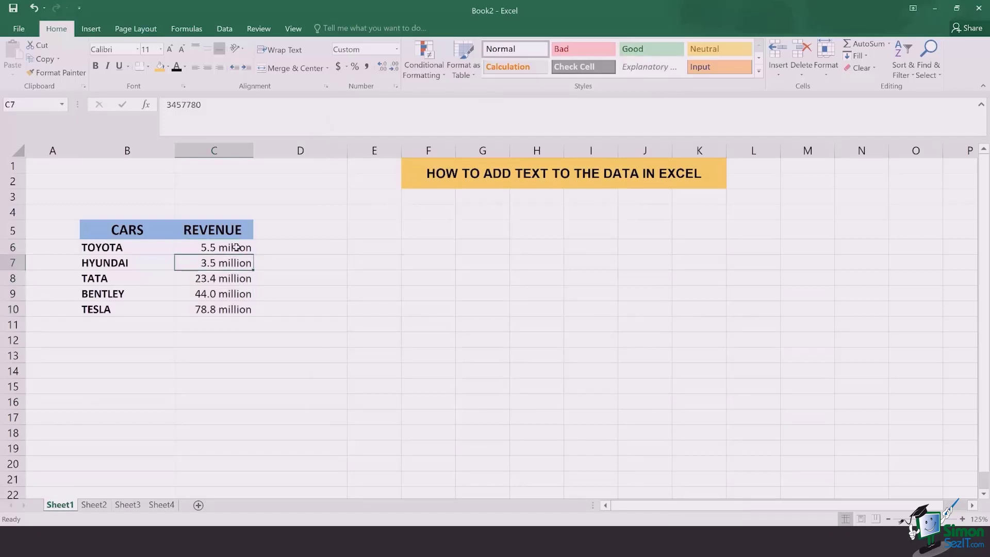
{"action": "key", "text": "Down"}
{"action": "key", "text": "Down"}
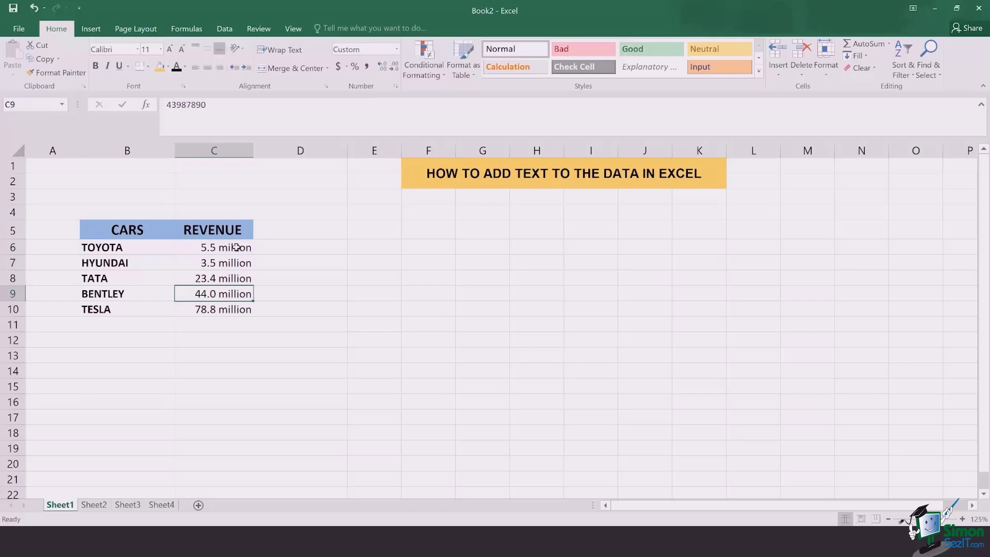